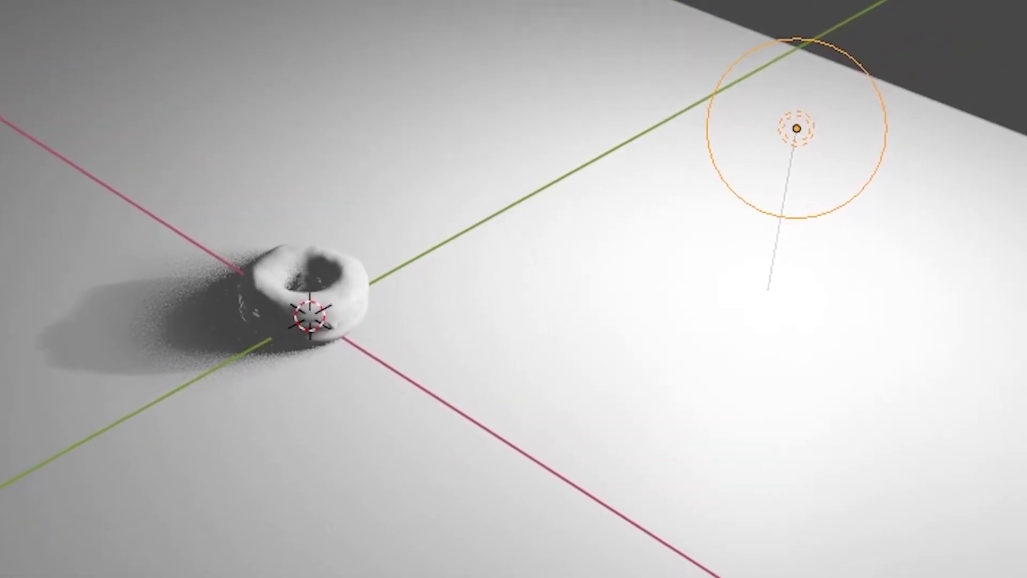
# Move the light beside the donut by about 0.322 m in X, 0.333 m in Y and 0.0305 m in Z.
pyautogui.moveTo(726, 286); pyautogui.dragTo(371, 390, button='middle')
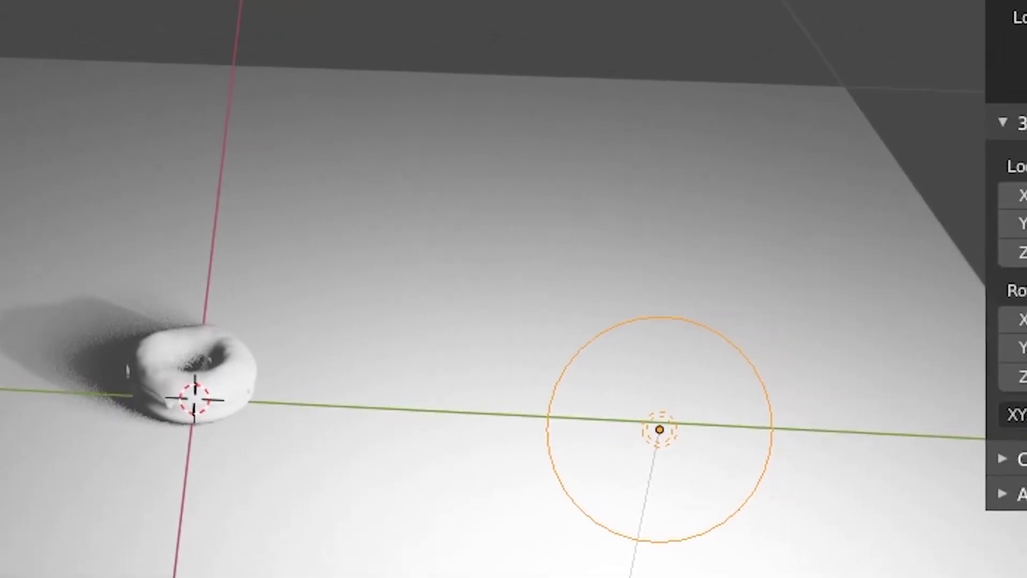
pyautogui.click(792, 110)
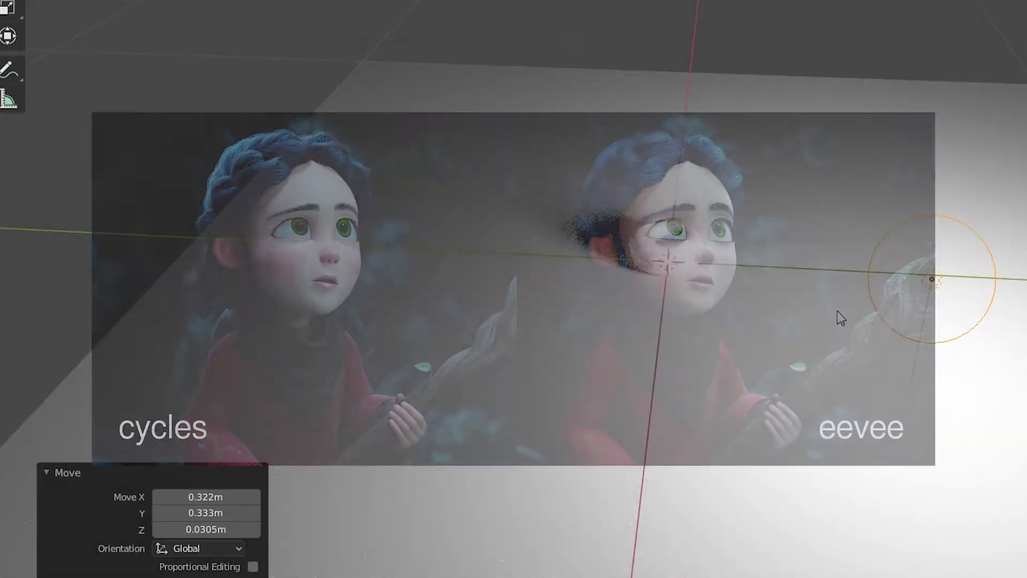
pyautogui.moveTo(836, 310); pyautogui.dragTo(791, 346, button='middle')
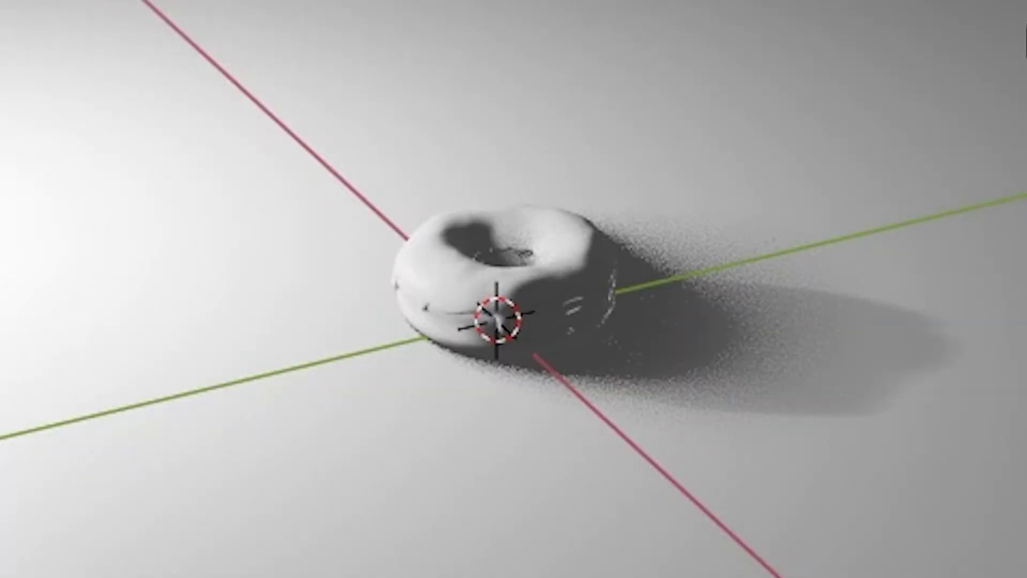
pyautogui.moveTo(91, 96); pyautogui.dragTo(286, 52, button='middle')
pyautogui.moveTo(791, 214); pyautogui.dragTo(456, 258, button='middle')
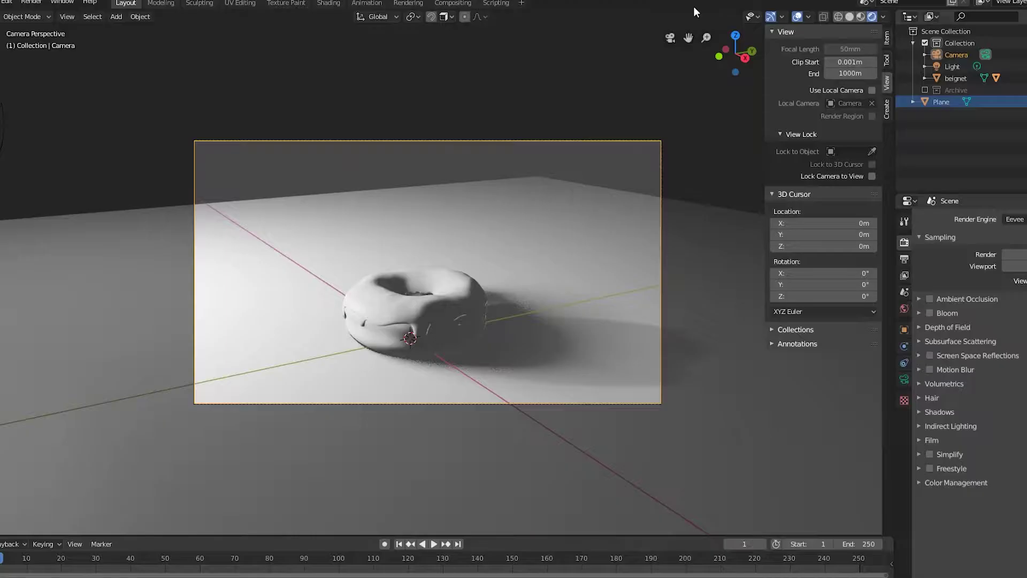
# Lock the camera to the view and reframe the donut from a slightly higher angle, with the ground plane filling the frame.
pyautogui.moveTo(500, 126); pyautogui.dragTo(514, 255, button='middle')
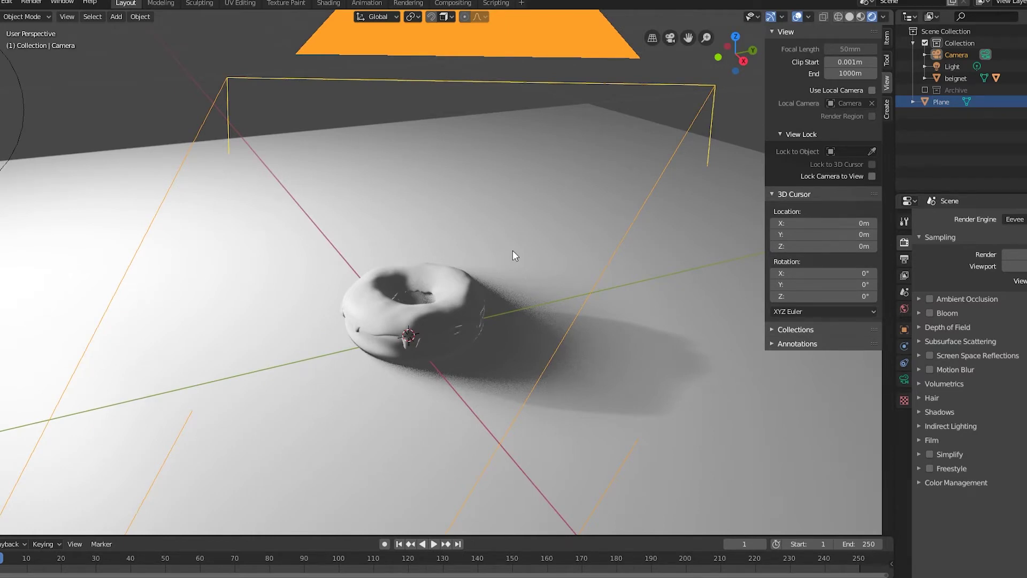
pyautogui.press('KP_0')
pyautogui.click(872, 176)
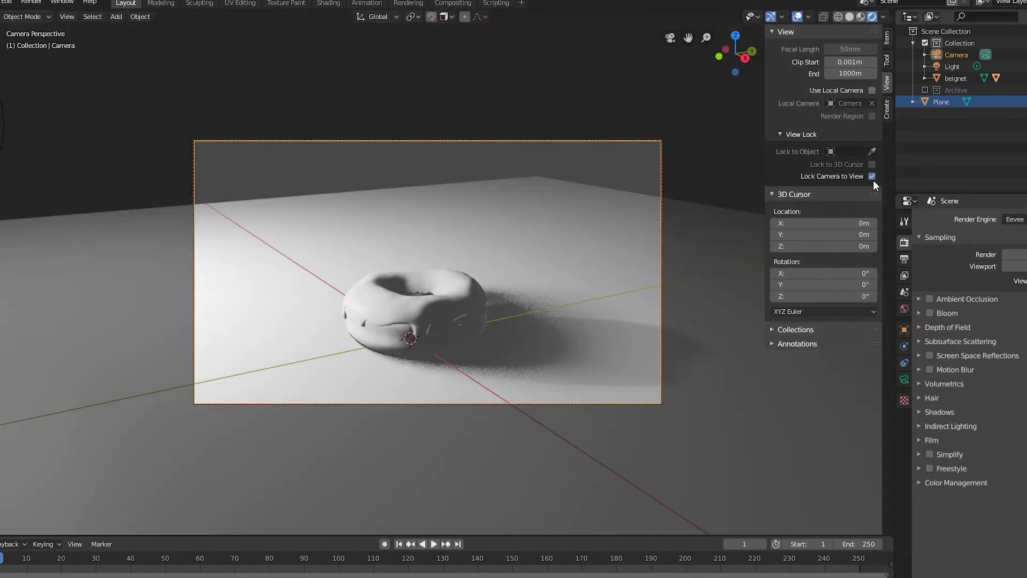
pyautogui.moveTo(597, 294); pyautogui.dragTo(620, 282, button='middle')
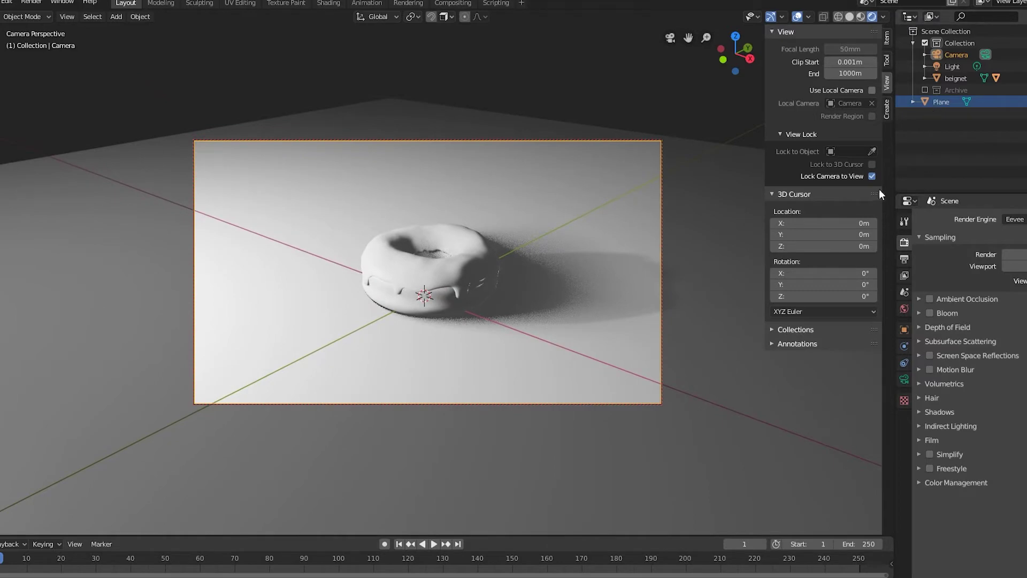
# Set the render engine to Cycles and its device to GPU Compute.
pyautogui.click(1014, 219)
pyautogui.click(1019, 258)
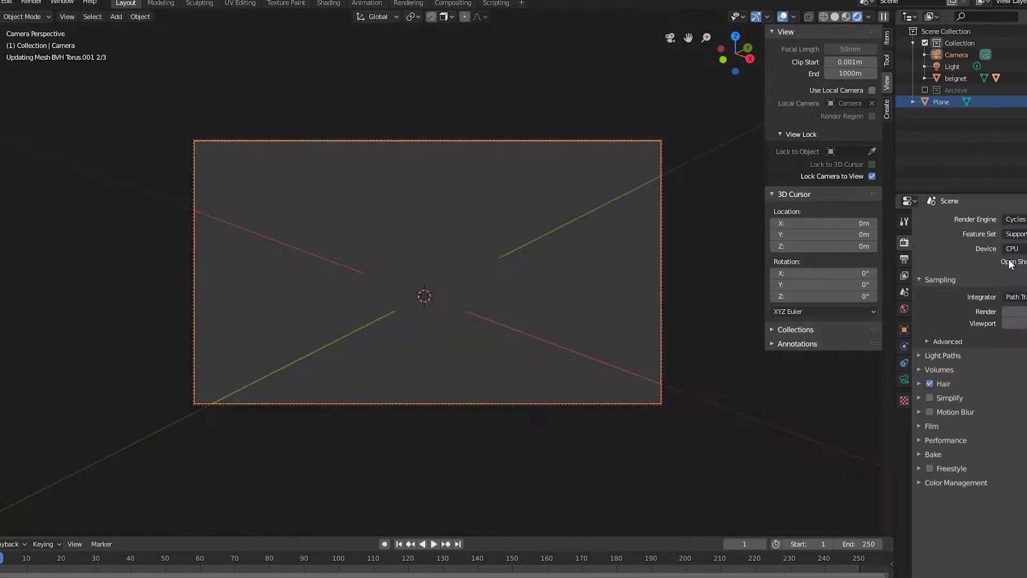
pyautogui.click(1016, 249)
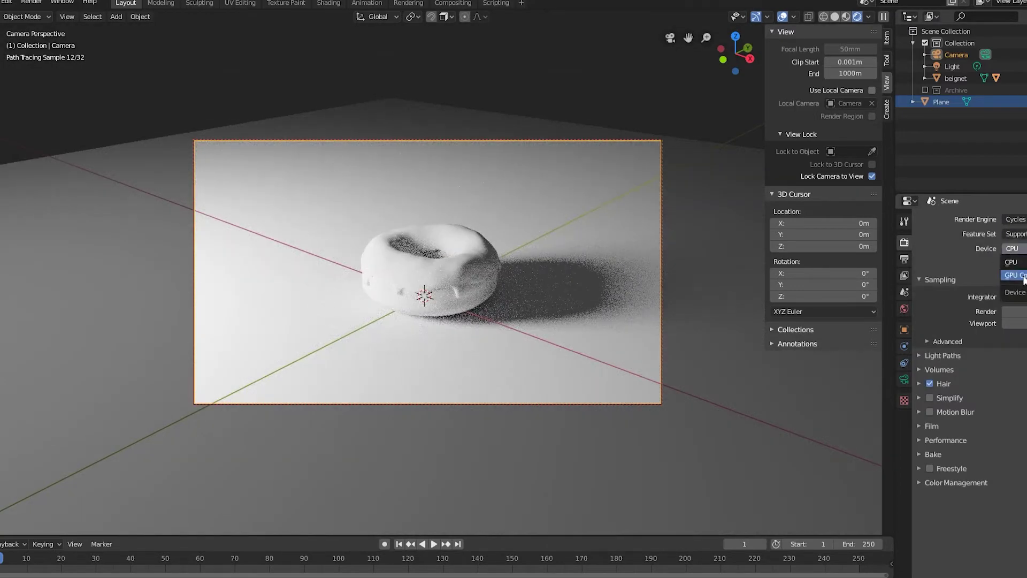
pyautogui.click(1022, 275)
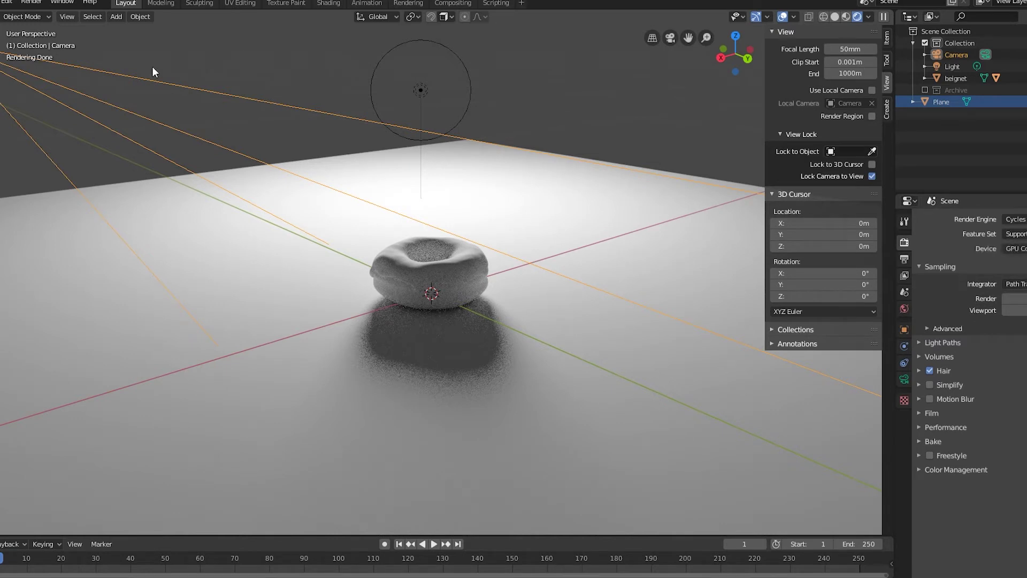
# Return to the camera view and render a still image of the donut scene.
pyautogui.press('KP_0')
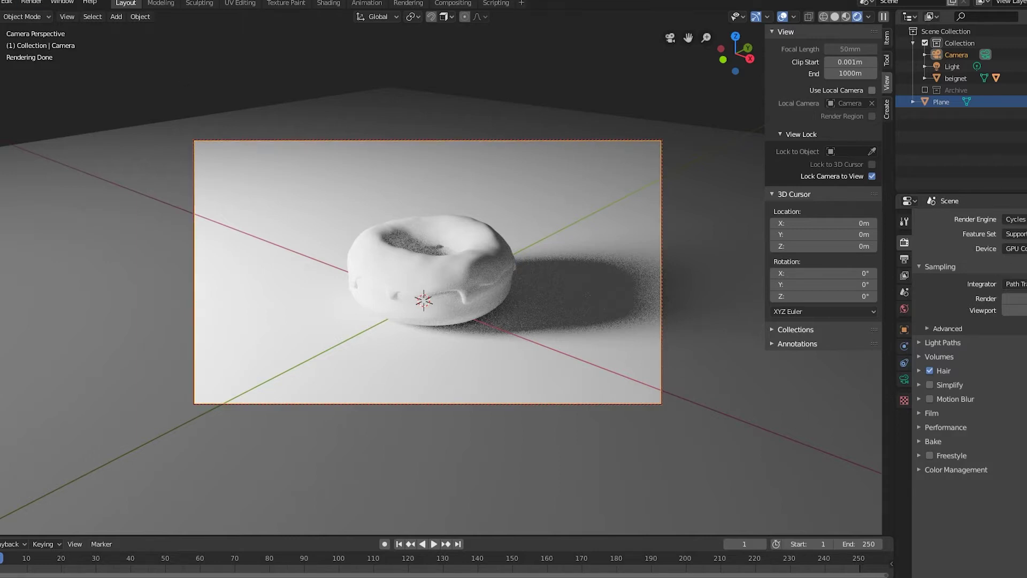
pyautogui.press('F12')
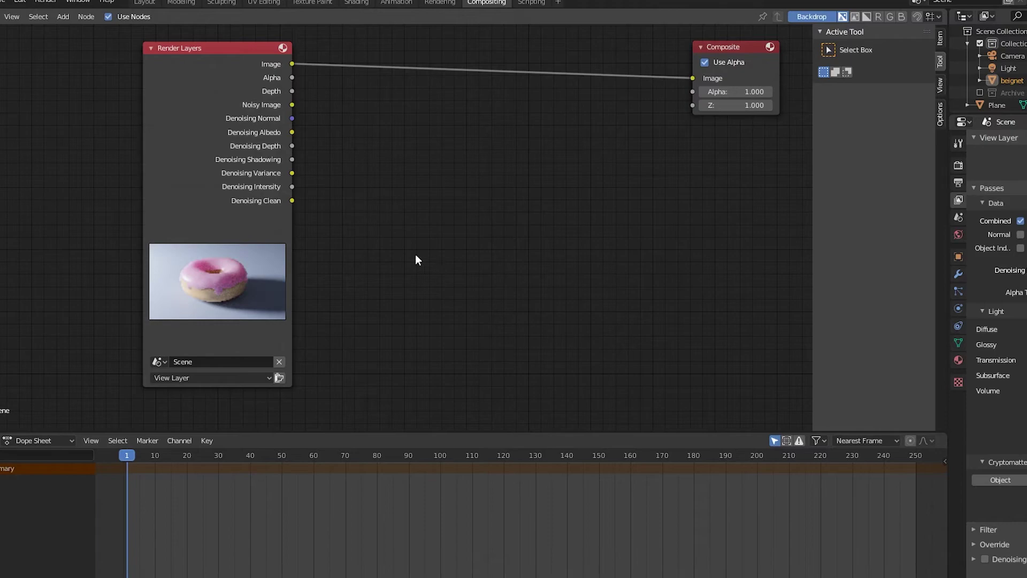
# Show the donut with rendered shading in the Layout workspace.
pyautogui.click(141, 3)
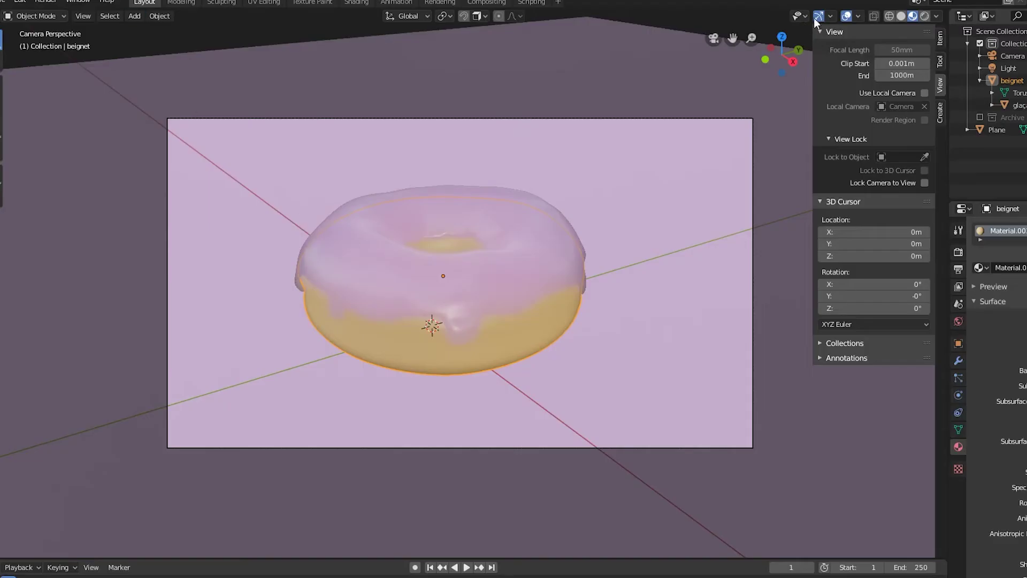
pyautogui.click(924, 16)
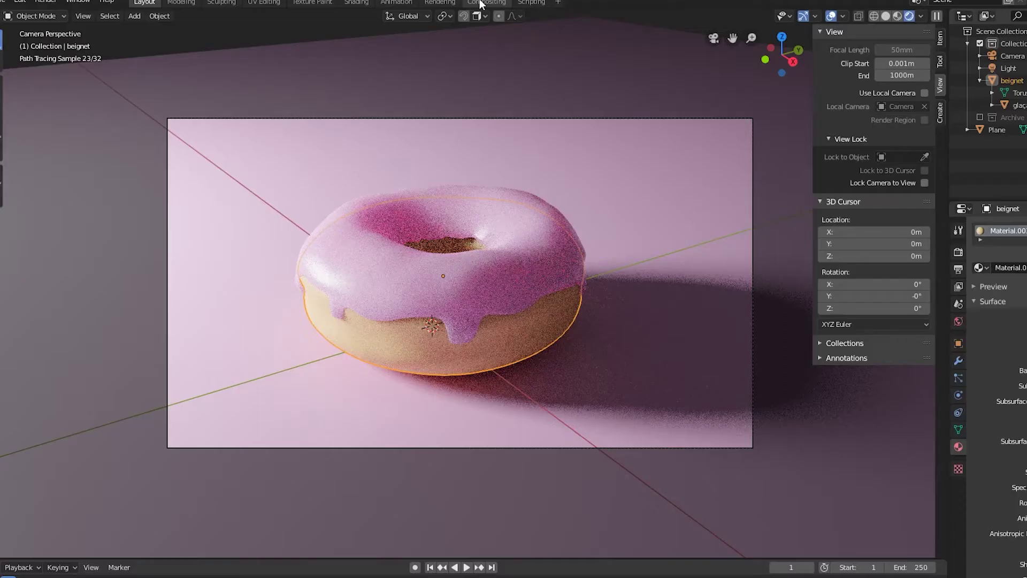
# Try to add a Denoise node in the Compositing workspace, then show the render properties.
pyautogui.click(481, 3)
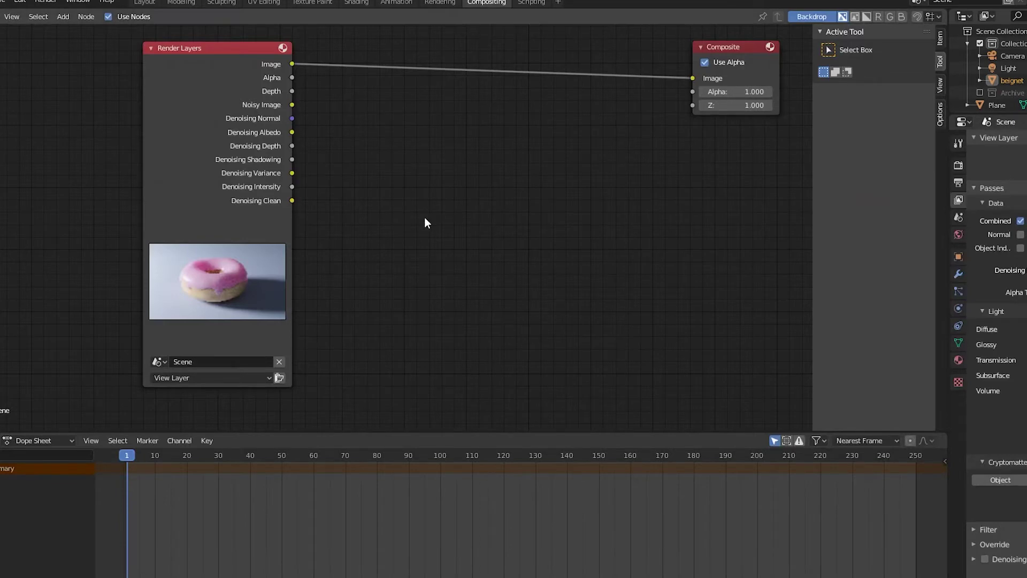
pyautogui.hotkey('shift', 'a')
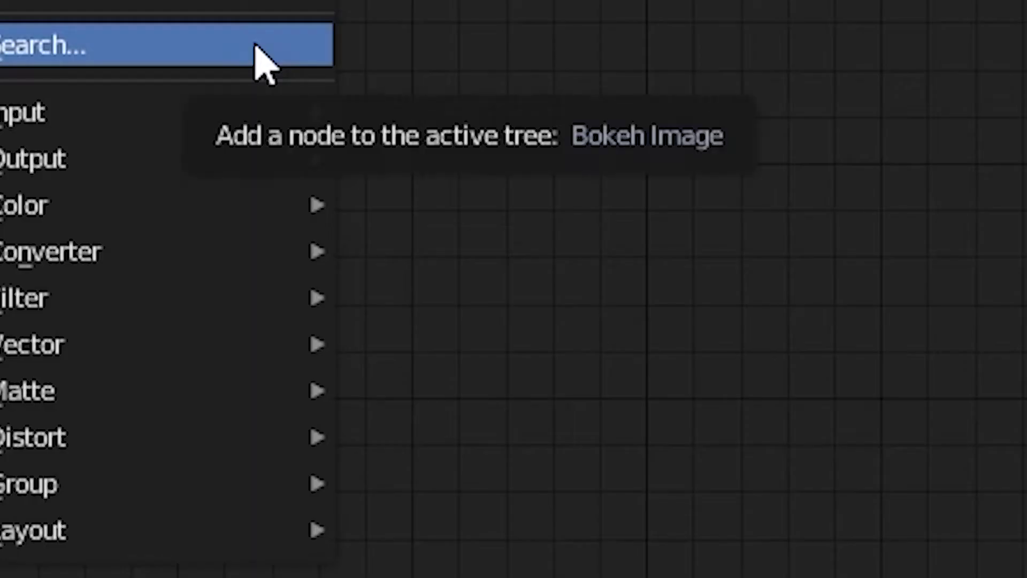
pyautogui.click(425, 217)
pyautogui.write('de')
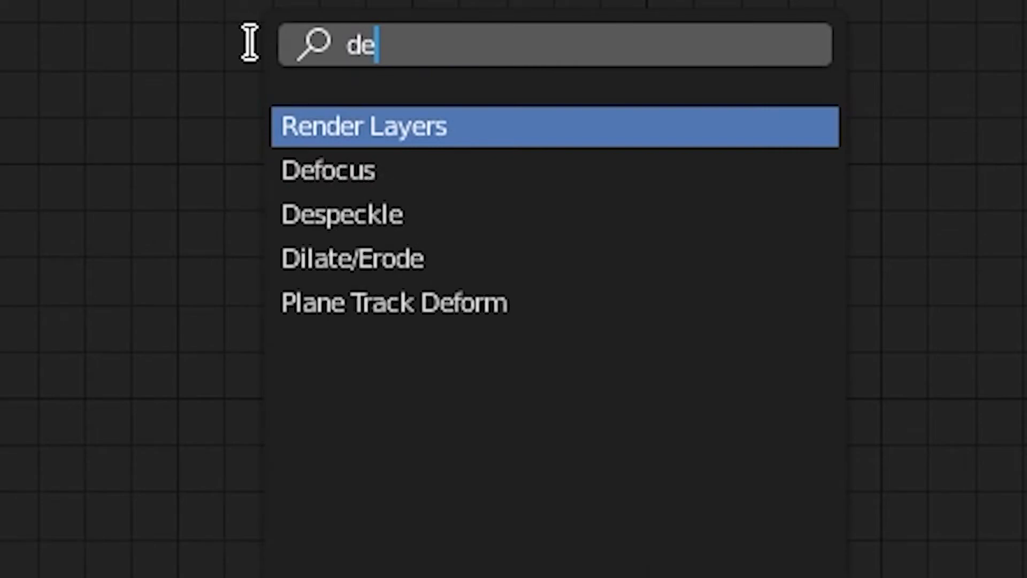
pyautogui.write('noise')
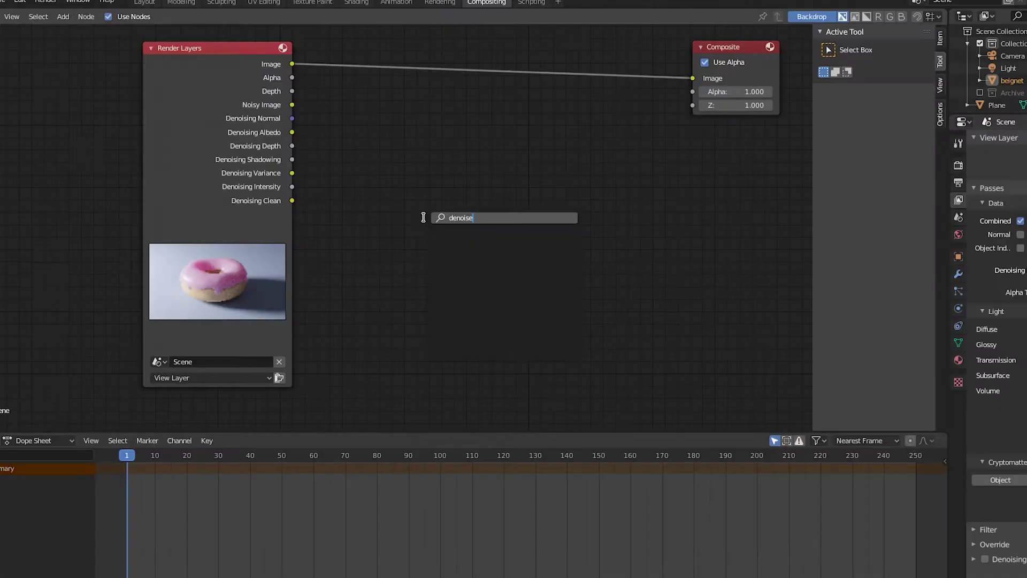
pyautogui.press('Escape')
pyautogui.scroll(-1, 500, 252)
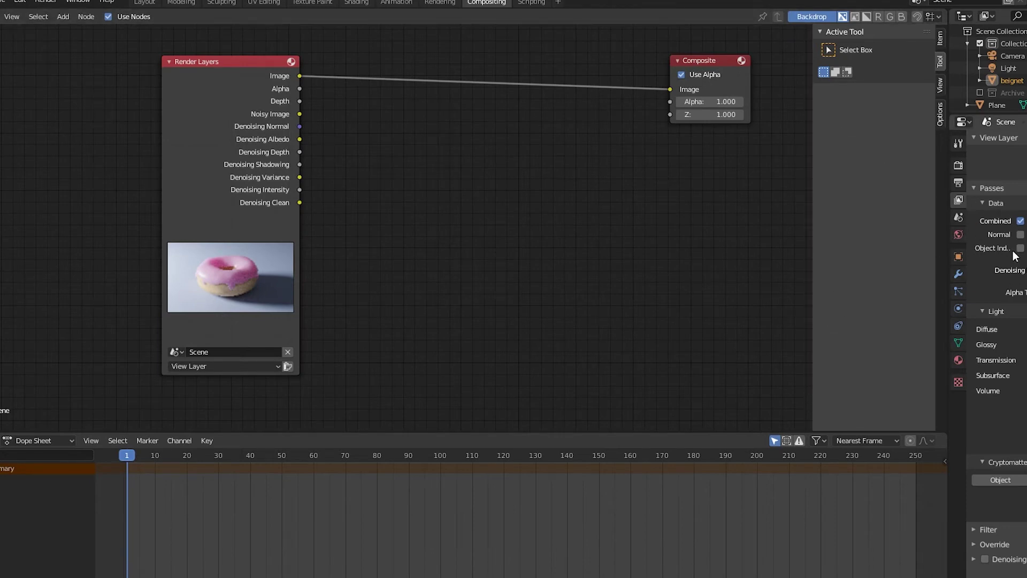
pyautogui.click(958, 167)
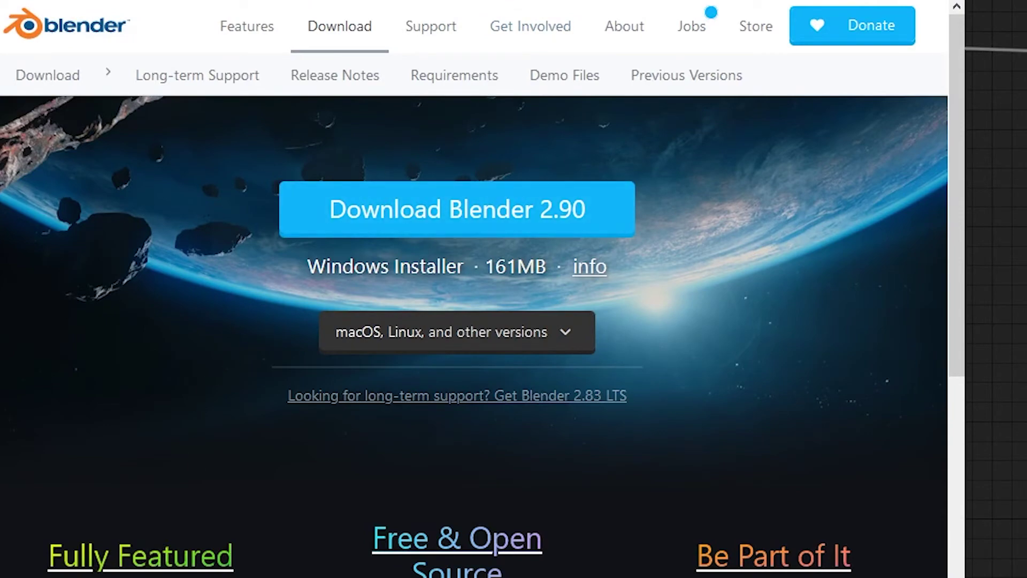
# Look through the Blender download page in the web browser.
pyautogui.scroll(-8, 481, 289)
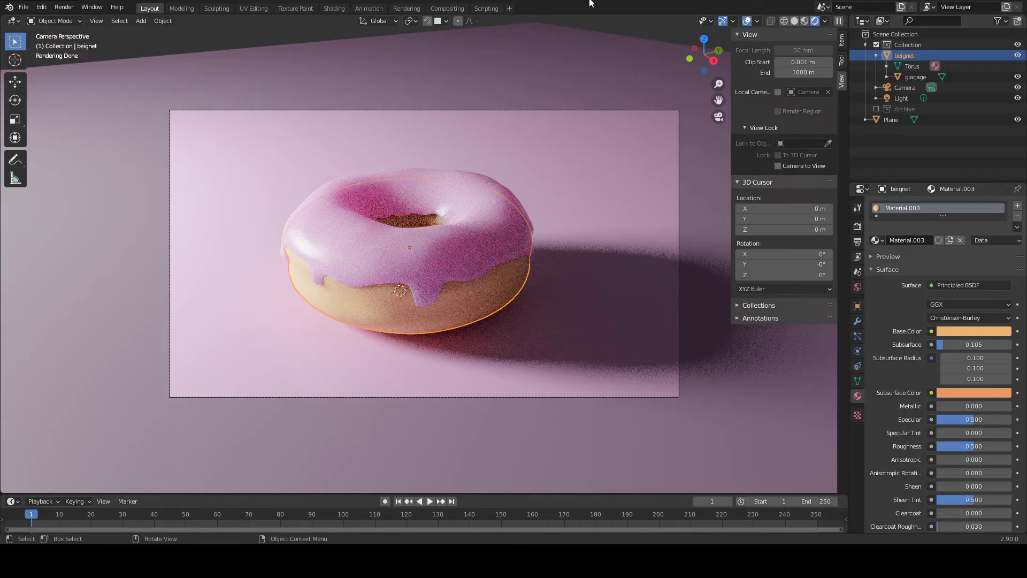
# In the Compositing workspace, add a Denoise node and connect the Render Layers' Denoising Normal output to its Normal input.
pyautogui.click(446, 8)
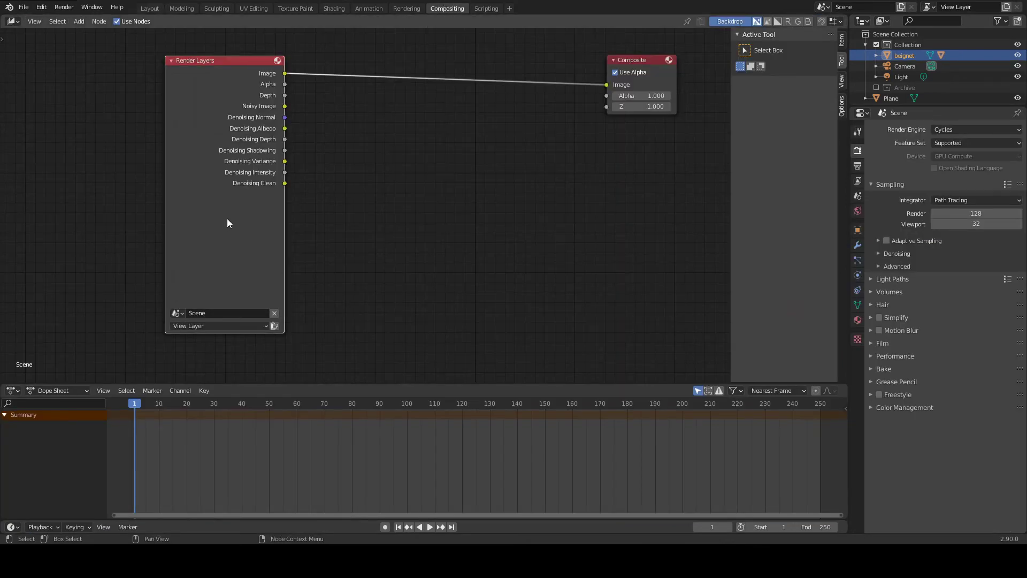
pyautogui.rightClick(378, 210)
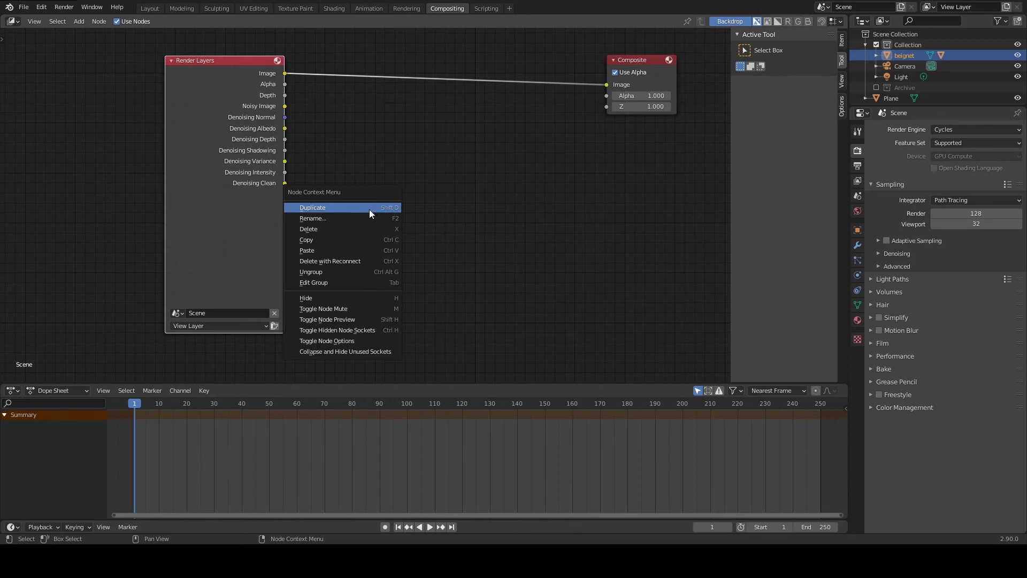
pyautogui.hotkey('shift', 'a')
pyautogui.click(444, 208)
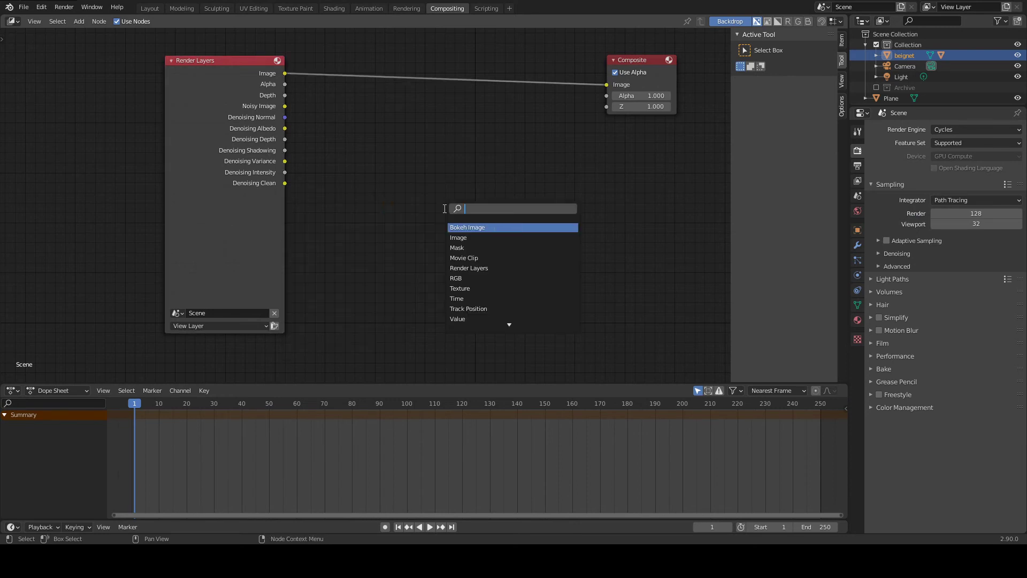
pyautogui.write('de')
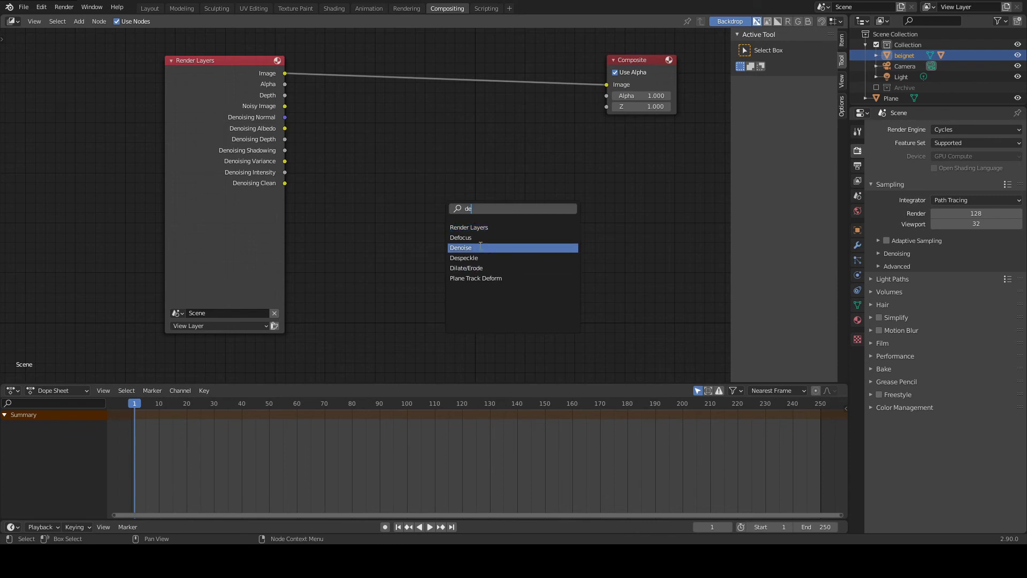
pyautogui.click(464, 248)
pyautogui.moveTo(284, 117); pyautogui.dragTo(408, 191)
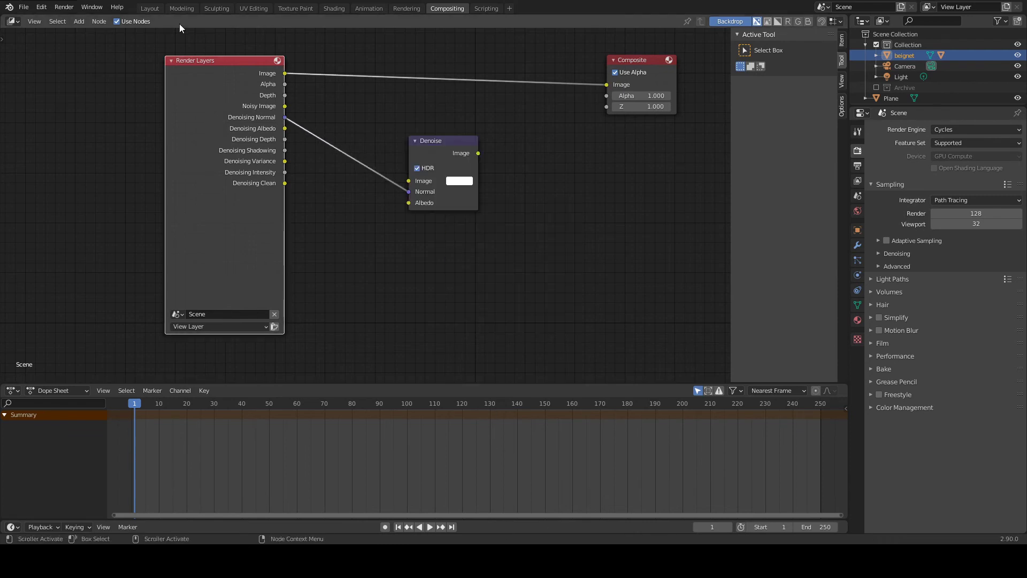
# Switch back to the Layout workspace with the rendered donut.
pyautogui.click(150, 8)
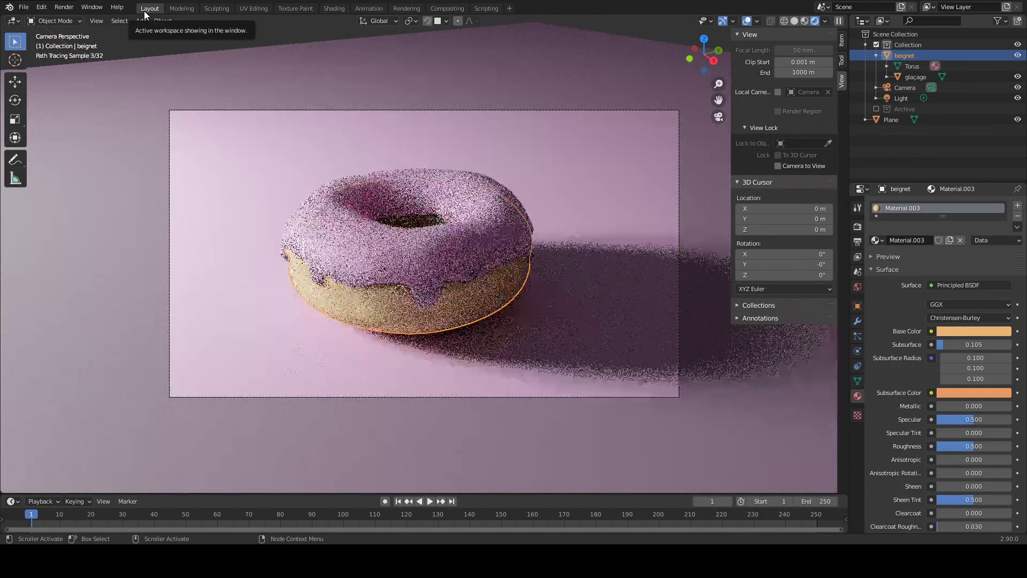